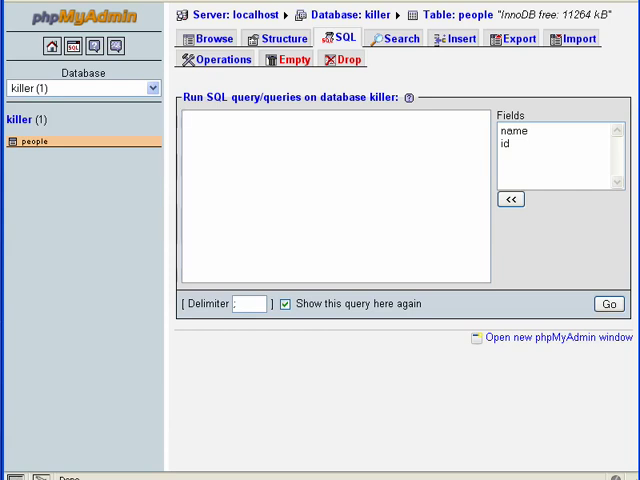
pyautogui.write('DELETE from people where id = 3')
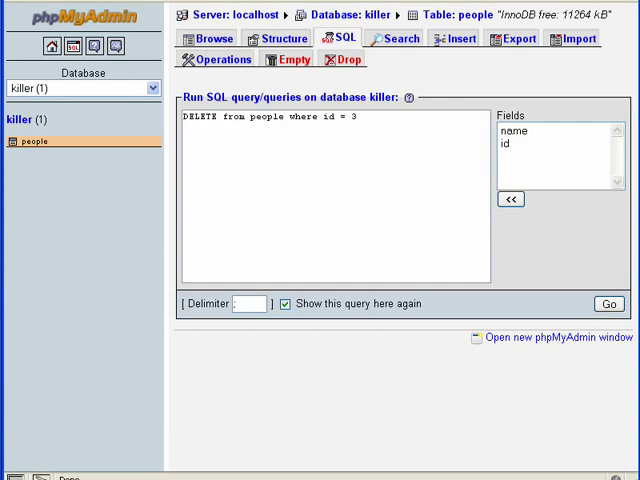
# Step: Walk through each word of the DELETE from people where id query, retargeting it from id 3 to id 4
pyautogui.press('BackSpace')
pyautogui.write('4')
pyautogui.moveTo(218, 117); pyautogui.dragTo(183, 117)
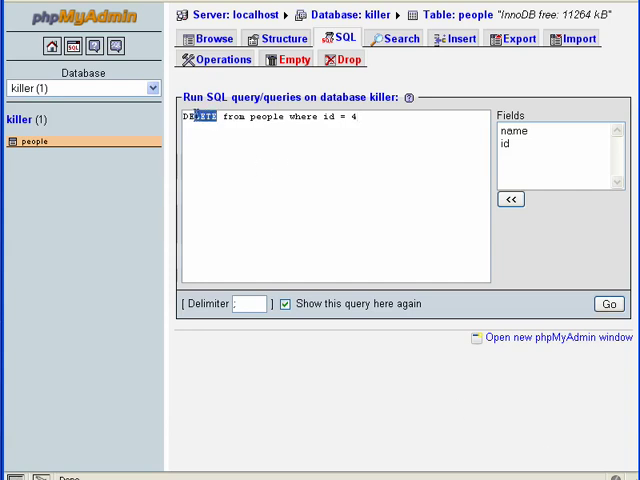
pyautogui.click(218, 117)
pyautogui.doubleClick(232, 117)
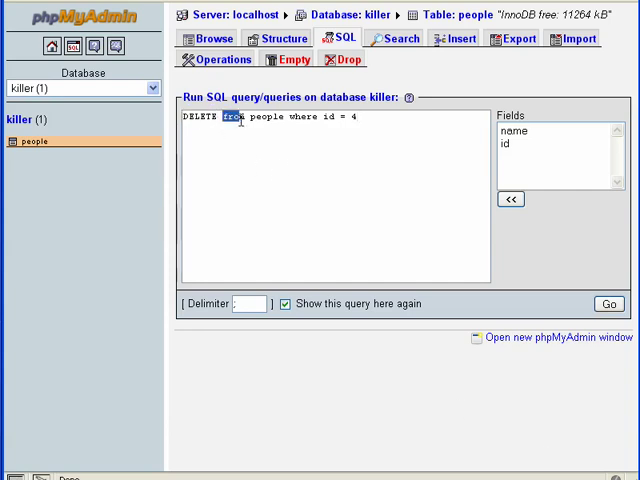
pyautogui.click(247, 117)
pyautogui.moveTo(250, 117); pyautogui.dragTo(283, 117)
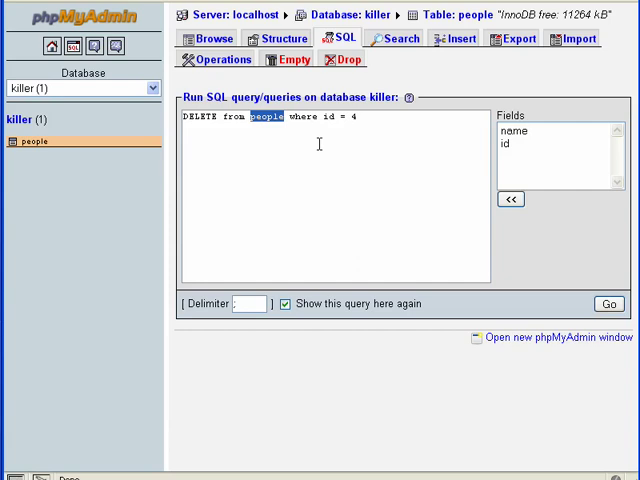
pyautogui.click(291, 117)
pyautogui.moveTo(289, 117); pyautogui.dragTo(316, 117)
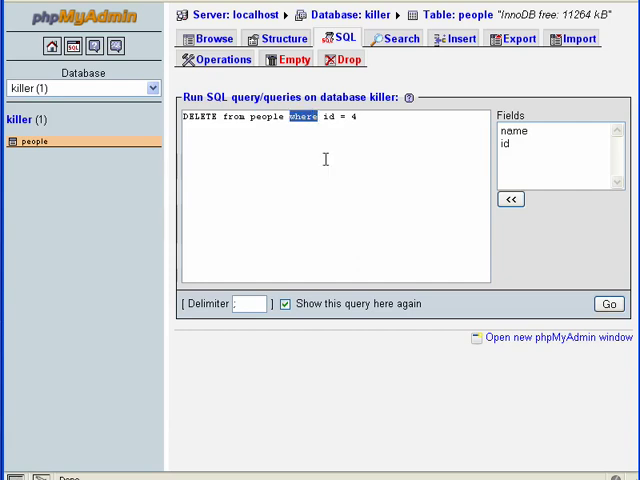
pyautogui.click(320, 118)
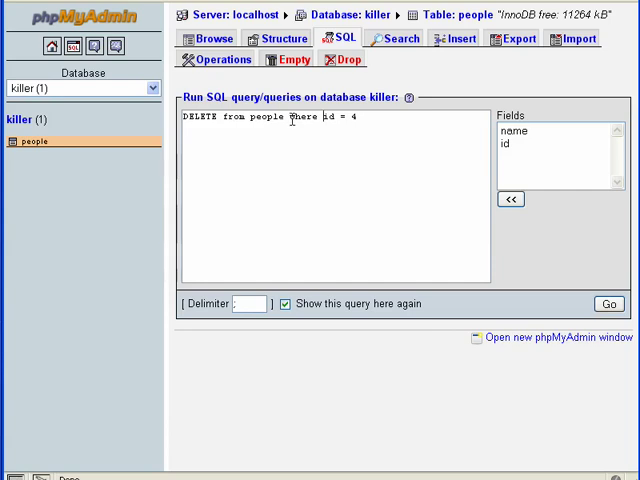
pyautogui.moveTo(289, 117); pyautogui.dragTo(312, 118)
pyautogui.doubleClick(327, 117)
pyautogui.click(358, 117)
# Step: Submit the delete query for id 4, raising the confirmation prompt
pyautogui.click(609, 304)
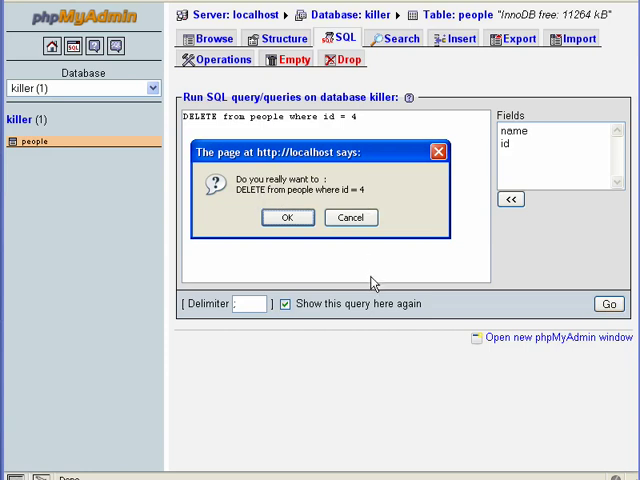
# Step: Confirm the deletion and check the 'Deleted rows: 1' message
pyautogui.click(287, 218)
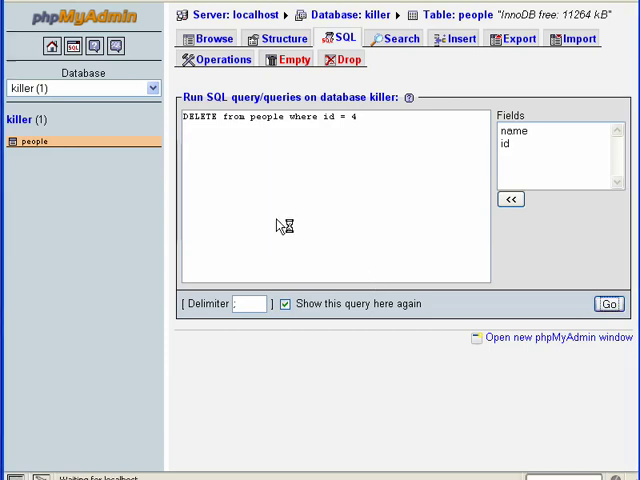
pyautogui.moveTo(204, 101); pyautogui.dragTo(268, 103)
pyautogui.doubleClick(272, 101)
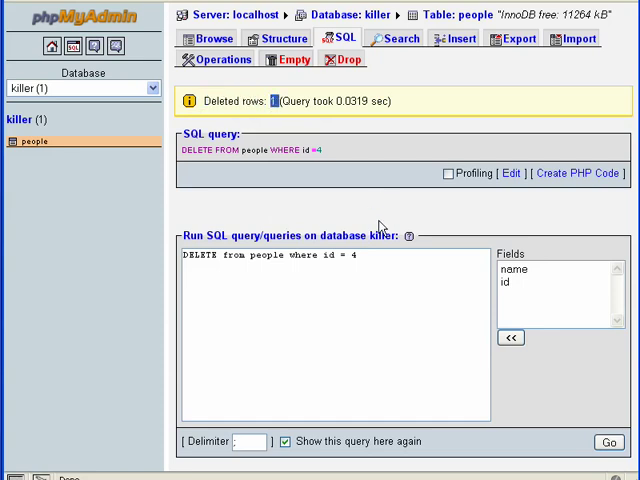
# Step: Run SELECT * FROM `people` WHERE 1, listing remaining ids 1, 2, 5, 7, 12
pyautogui.click(340, 38)
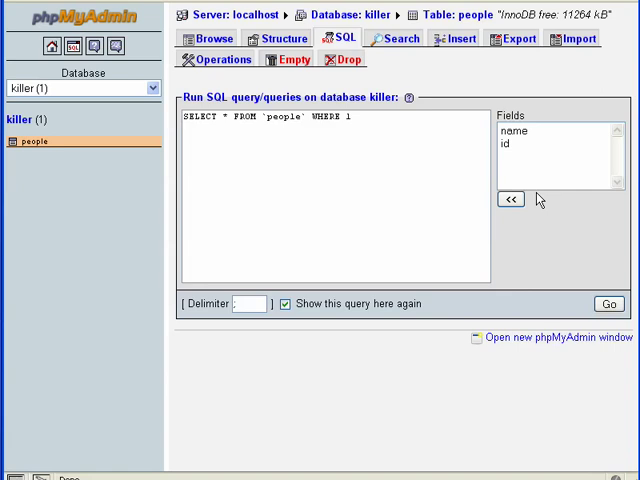
pyautogui.click(608, 305)
pyautogui.scroll(-3, 450, 270)
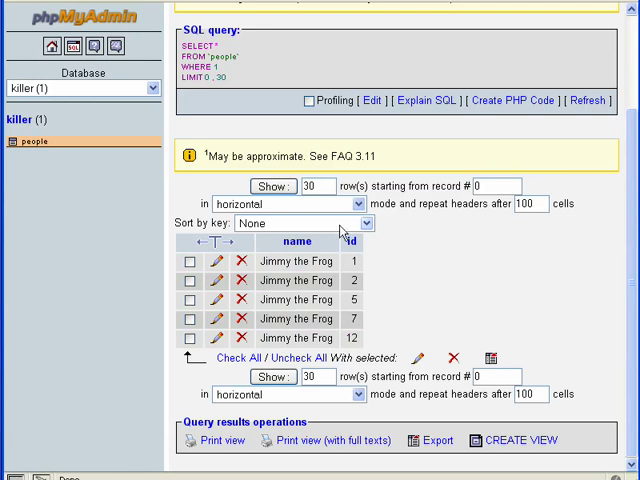
pyautogui.scroll(5, 485, 312)
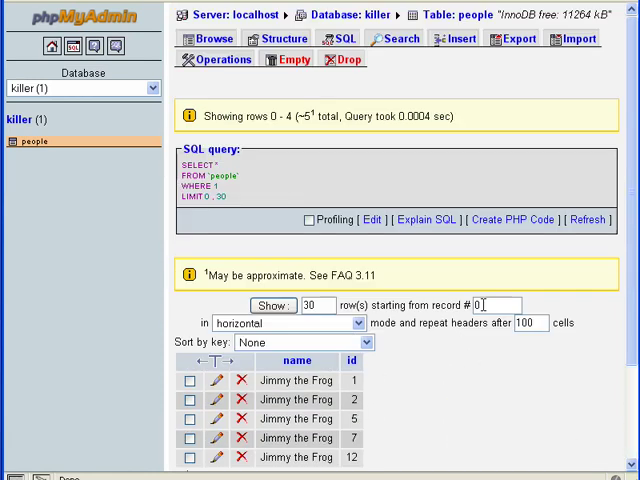
# Step: Paste the delete query and strip its where id = 3 condition so it targets every row
pyautogui.click(338, 38)
pyautogui.moveTo(325, 192); pyautogui.dragTo(373, 120)
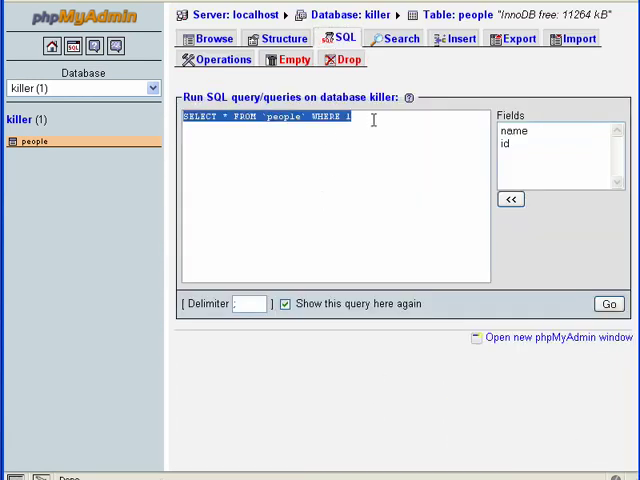
pyautogui.write('DELETE from people where id = 3')
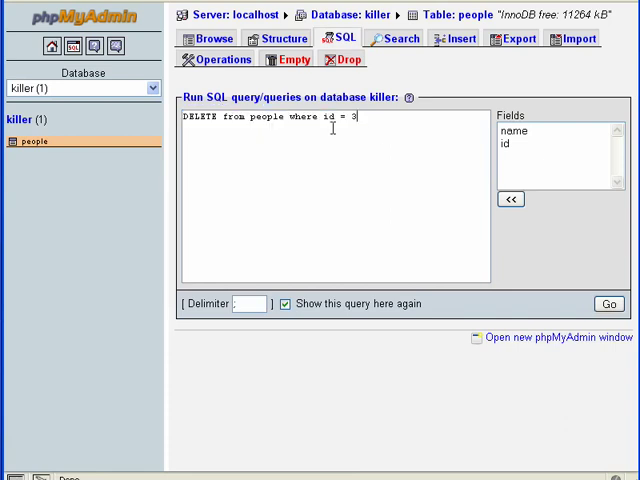
pyautogui.moveTo(288, 116); pyautogui.dragTo(358, 118)
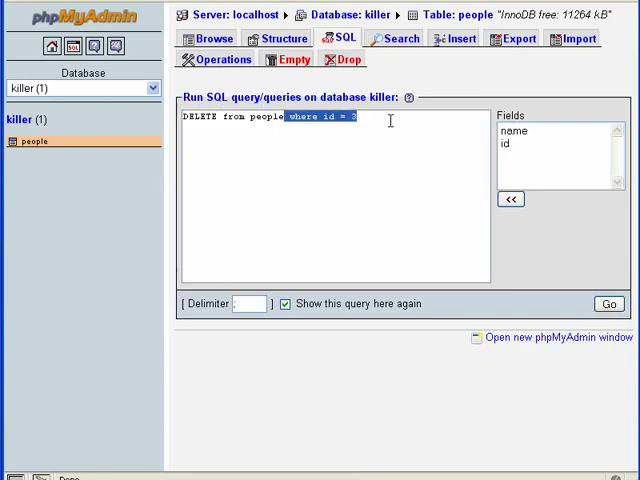
pyautogui.press('Delete')
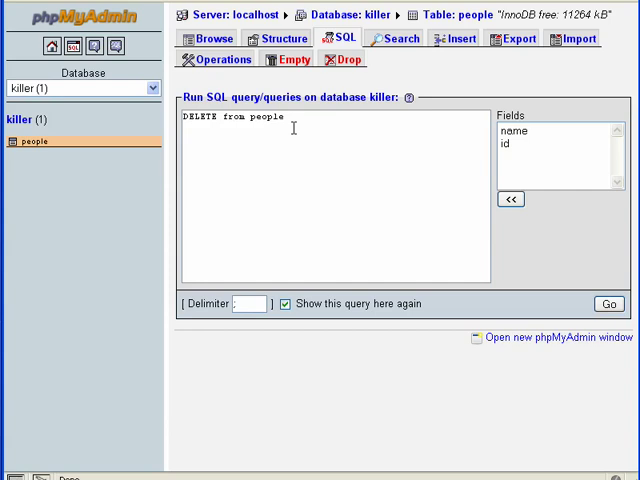
# Step: Run and confirm the unconditional delete, checking the 5 deleted rows message
pyautogui.click(609, 304)
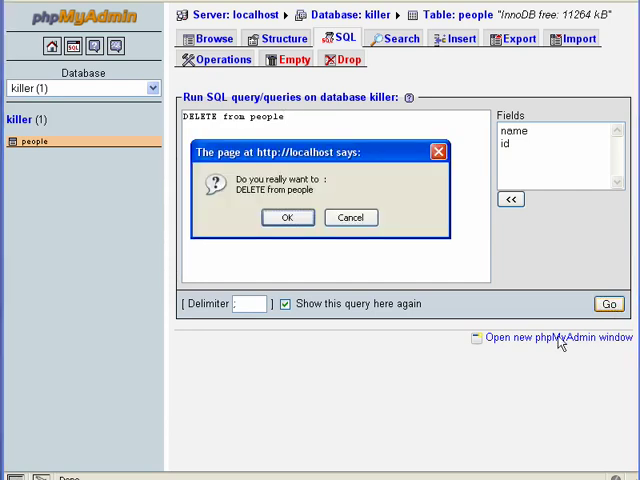
pyautogui.click(287, 218)
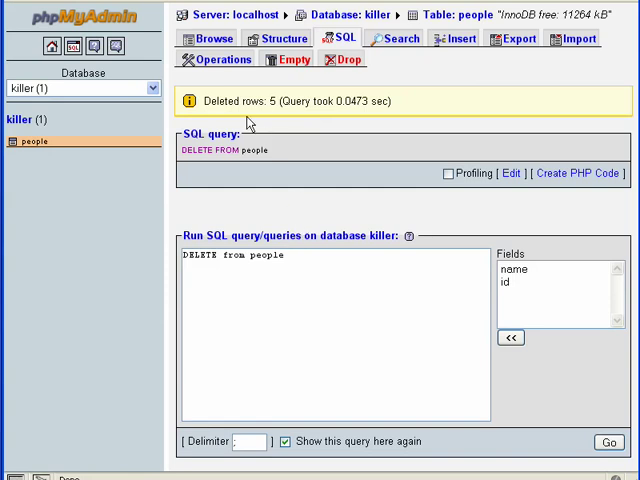
pyautogui.moveTo(204, 100); pyautogui.dragTo(278, 101)
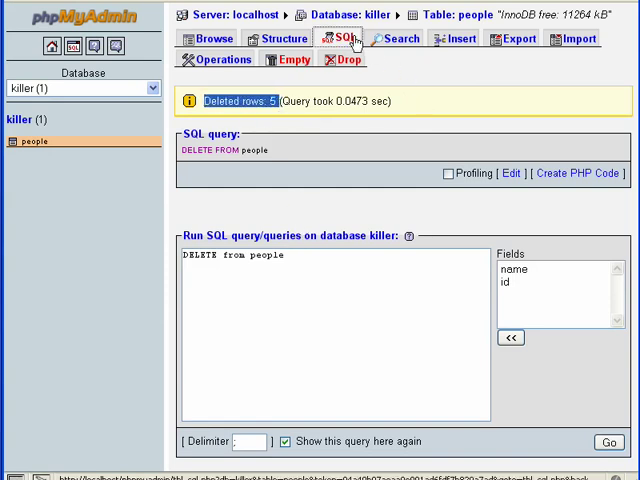
# Step: Run the default SELECT on people and check it returns an empty result set
pyautogui.click(339, 38)
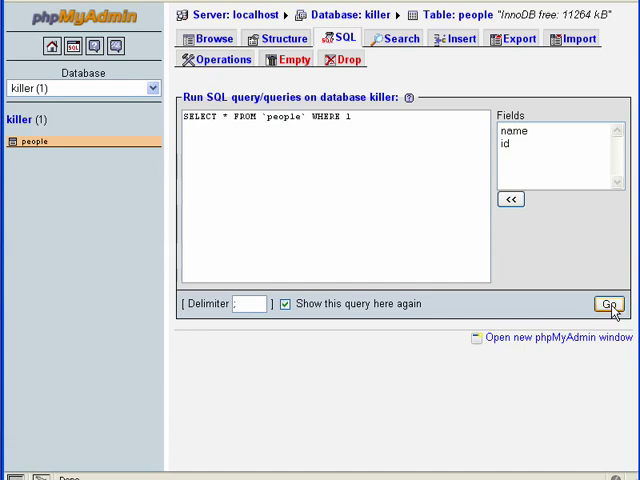
pyautogui.click(610, 304)
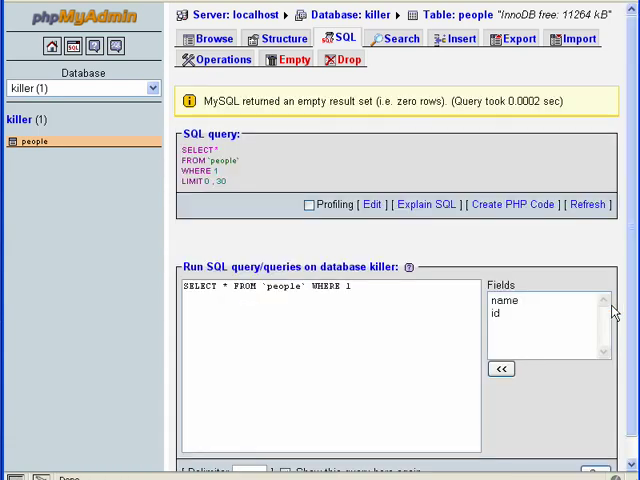
pyautogui.moveTo(210, 100); pyautogui.dragTo(565, 100)
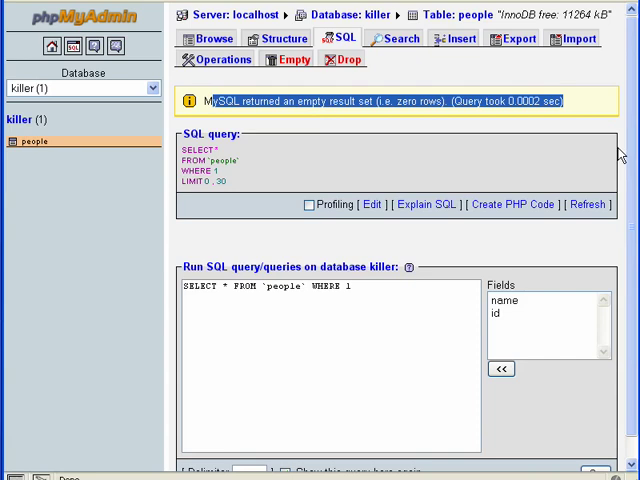
pyautogui.click(437, 110)
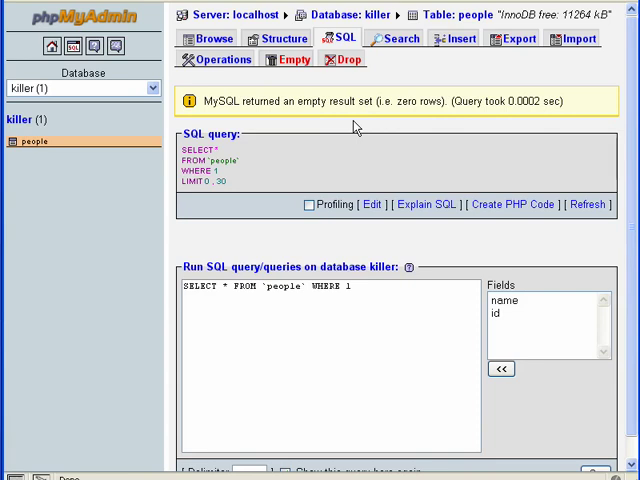
pyautogui.tripleClick(340, 286)
pyautogui.click(371, 160)
pyautogui.moveTo(183, 147); pyautogui.dragTo(248, 175)
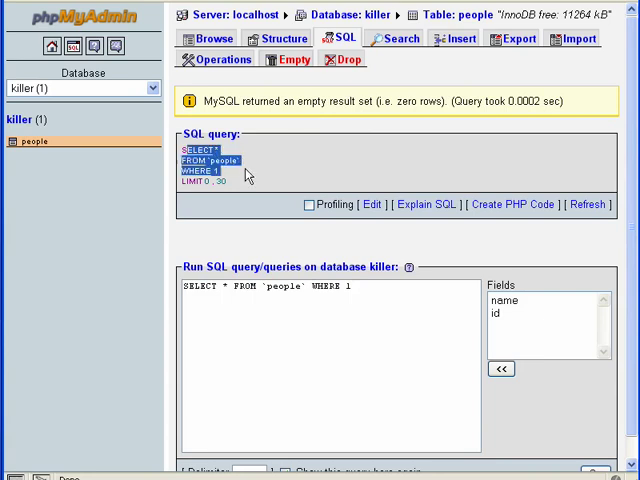
pyautogui.click(277, 170)
pyautogui.moveTo(204, 101); pyautogui.dragTo(375, 101)
pyautogui.click(310, 101)
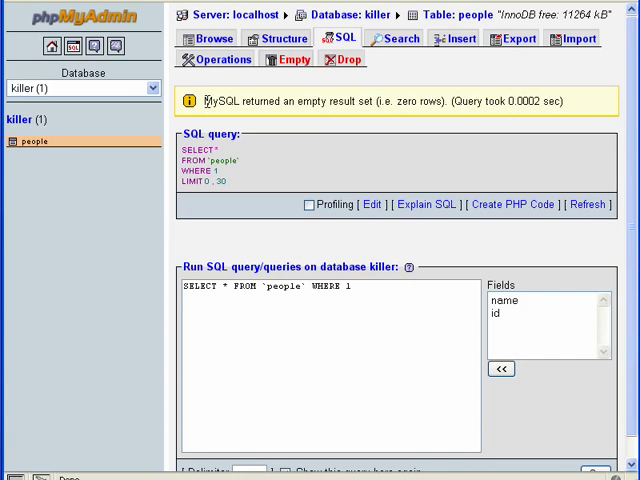
pyautogui.moveTo(205, 101); pyautogui.dragTo(383, 101)
pyautogui.click(305, 103)
pyautogui.moveTo(300, 101); pyautogui.dragTo(373, 101)
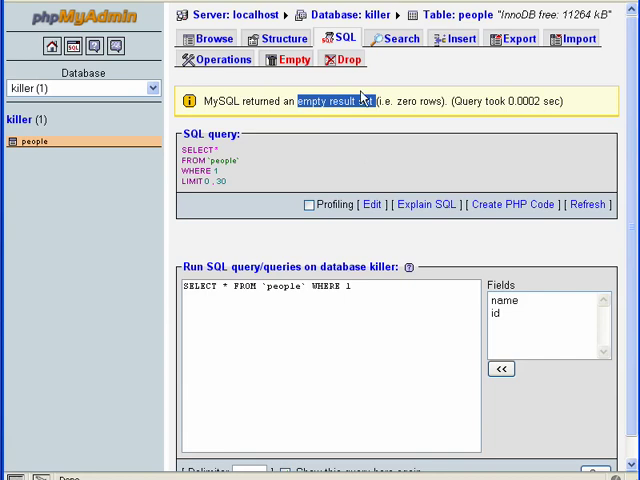
pyautogui.click(405, 112)
pyautogui.moveTo(298, 101); pyautogui.dragTo(372, 101)
pyautogui.click(335, 107)
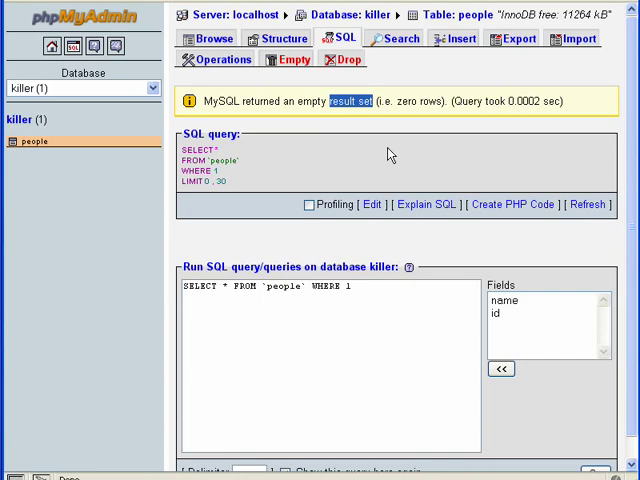
pyautogui.click(310, 101)
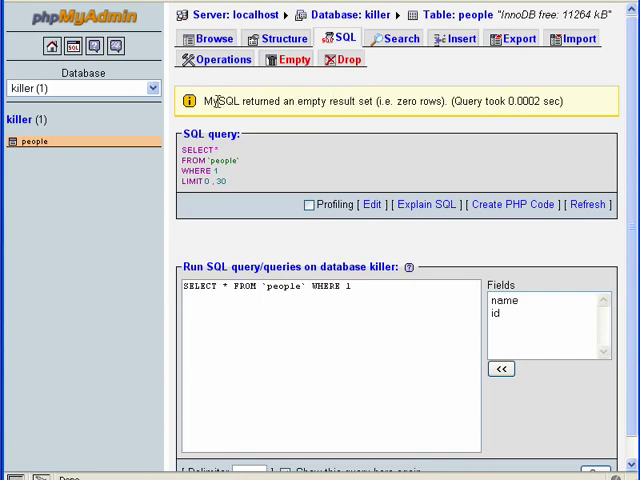
pyautogui.moveTo(204, 101); pyautogui.dragTo(590, 101)
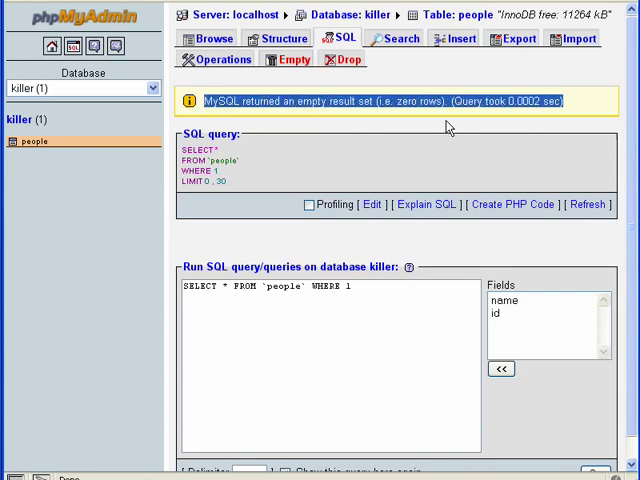